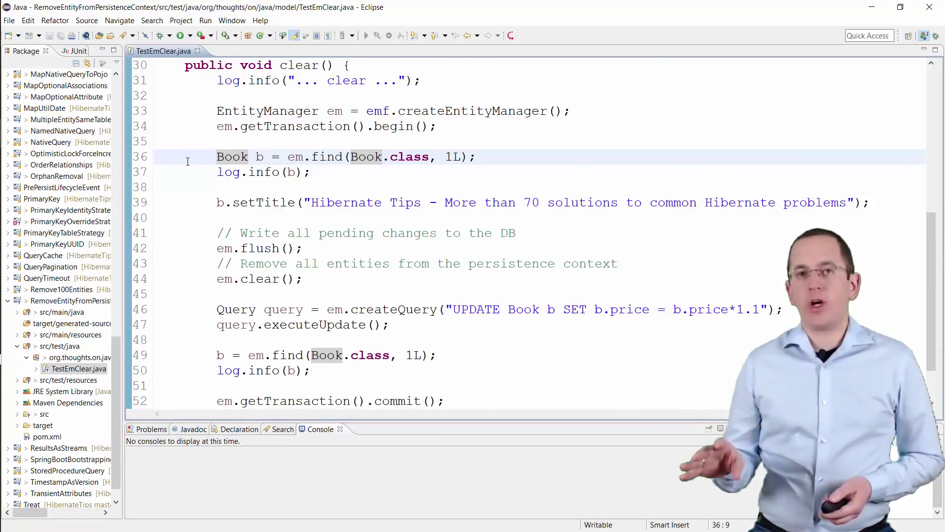
Step through clear(): log Book, set title, flush, clear, update query, re-find, final log
key("Down")
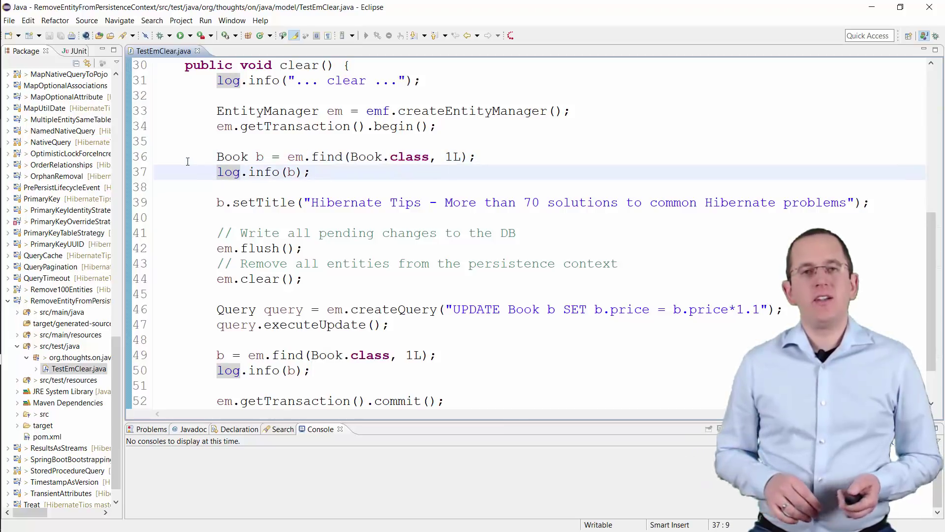
key("Down")
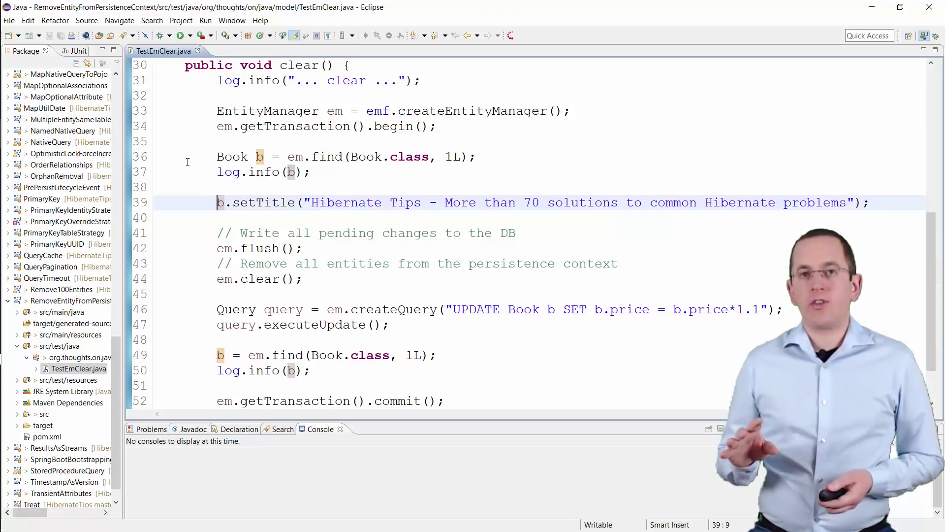
key("Down")
key("Down")
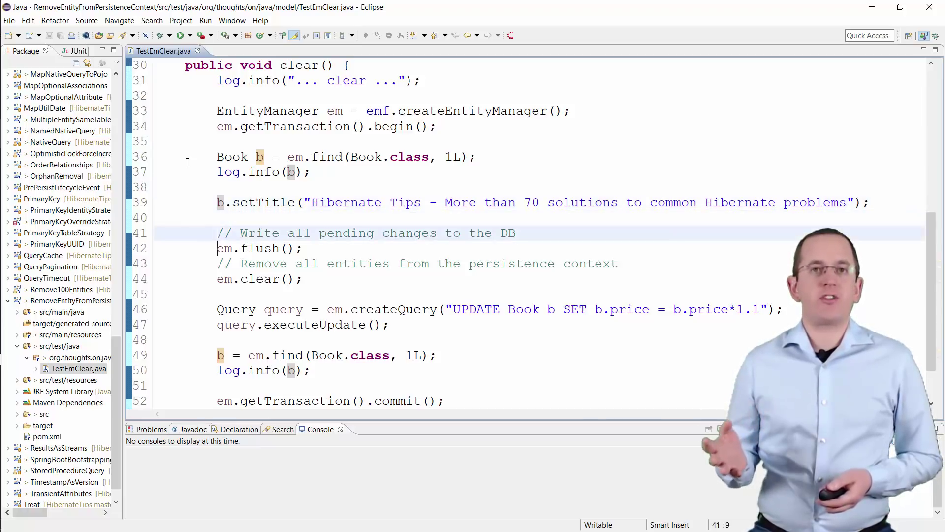
key("Down")
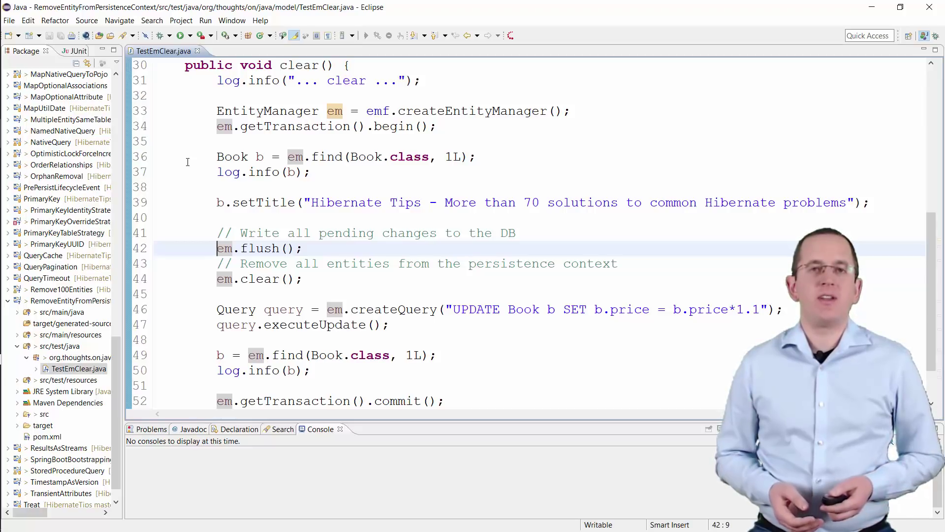
key("Down")
key("Down")
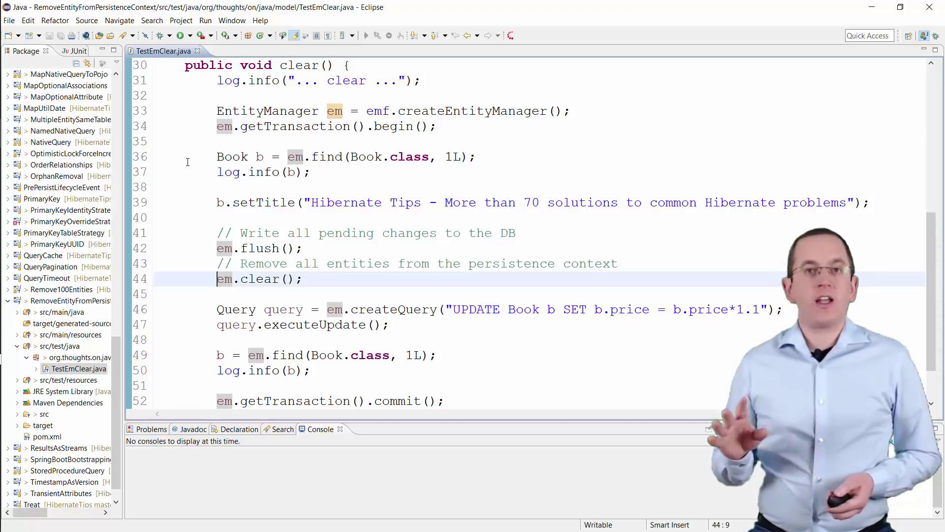
key("Down")
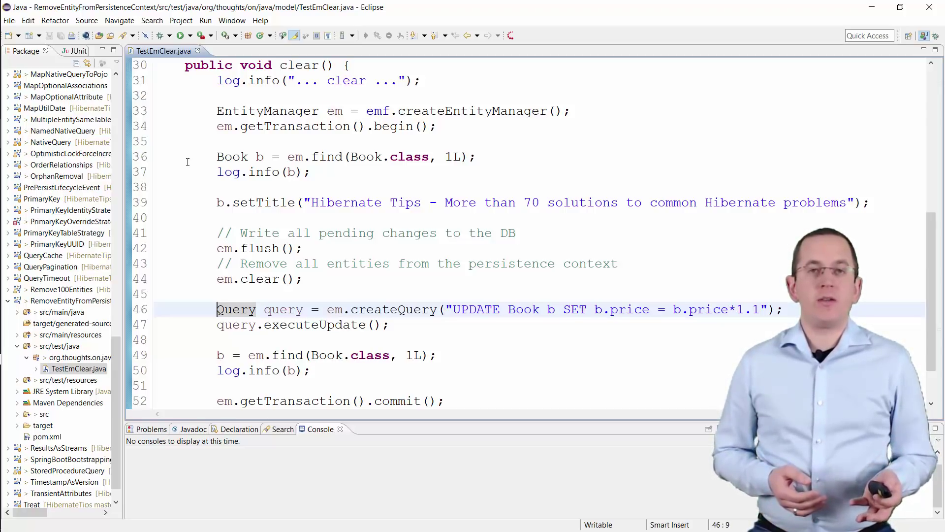
key("Down")
key("Down")
key("Down")
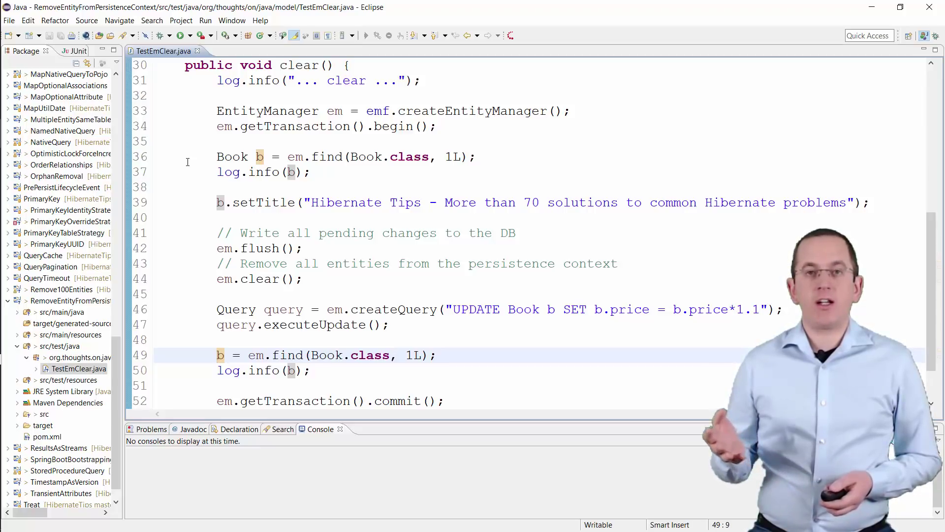
key("Down")
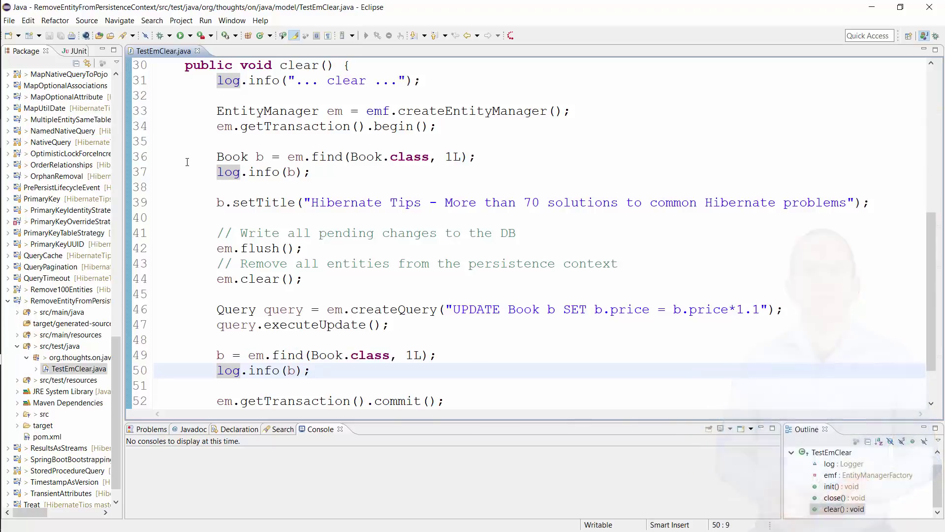
Run clear() via Run As > JUnit Test and maximize the Console showing the price update
right_click(305, 68)
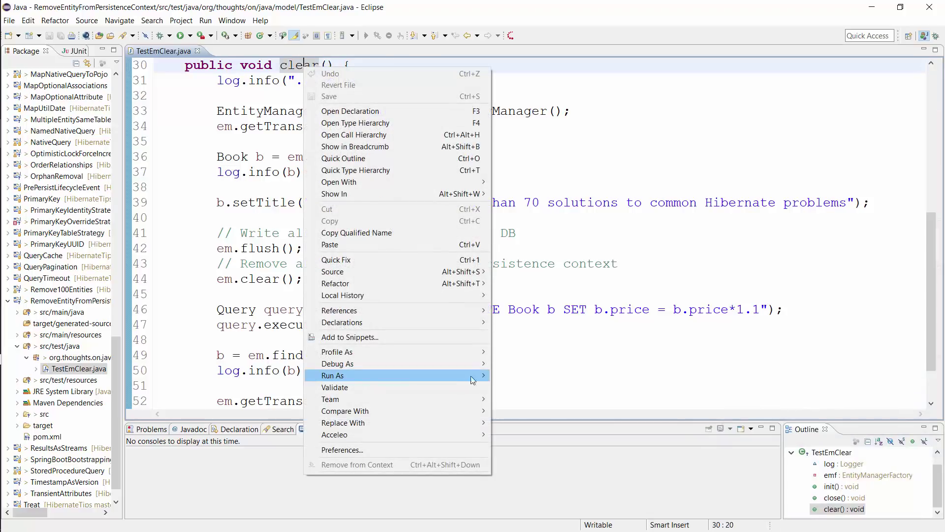
left_click(532, 388)
double_click(316, 430)
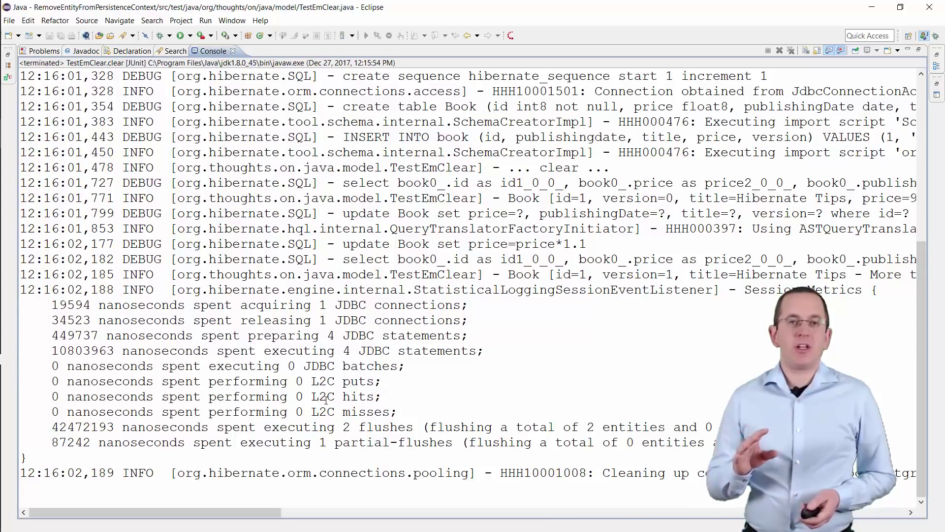
triple_click(369, 184)
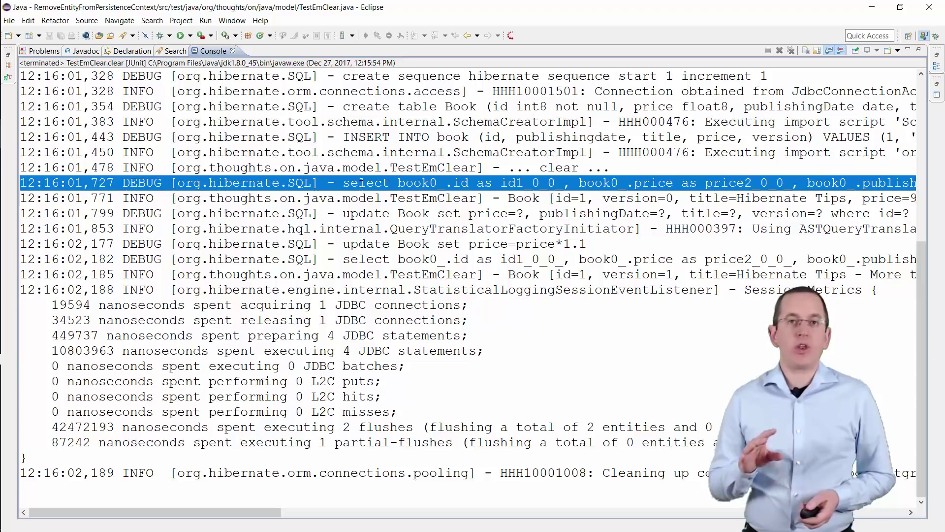
triple_click(352, 213)
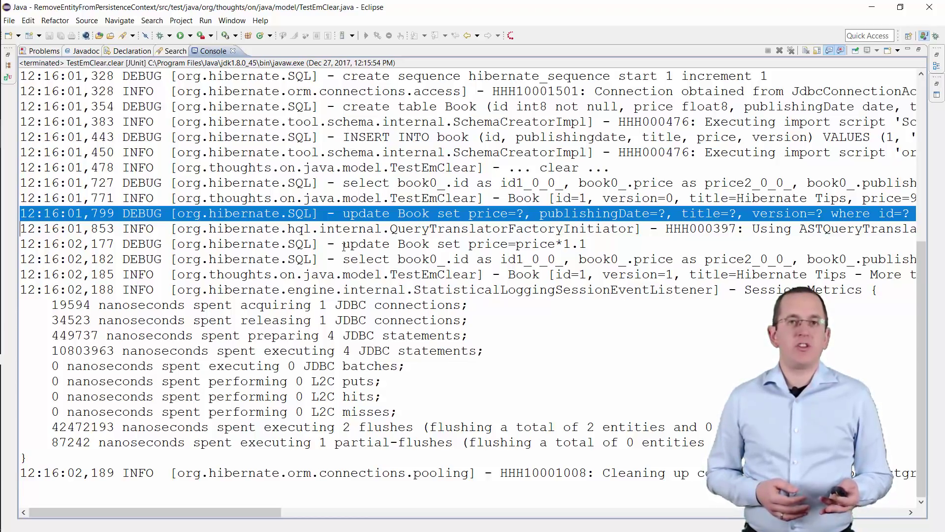
triple_click(344, 246)
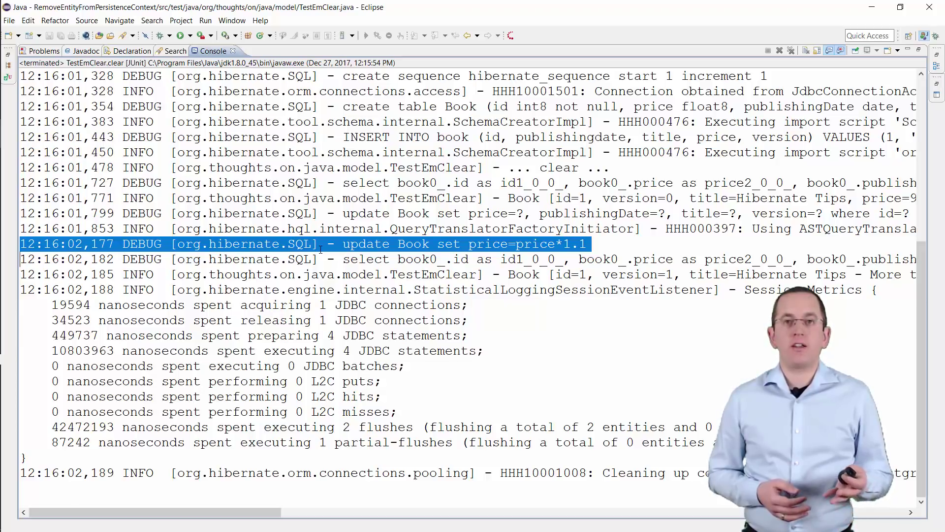
triple_click(346, 260)
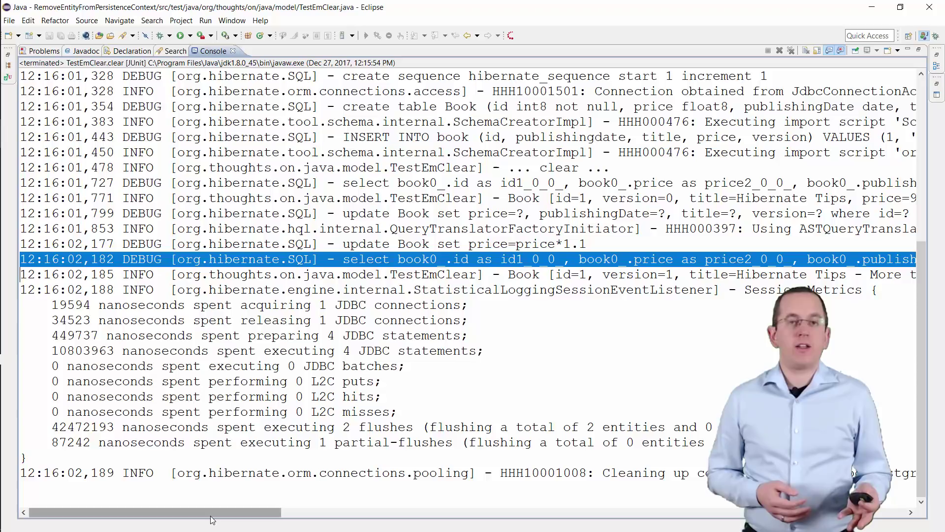
left_click_drag(210, 515, 384, 521)
left_click_drag(413, 137, 523, 136)
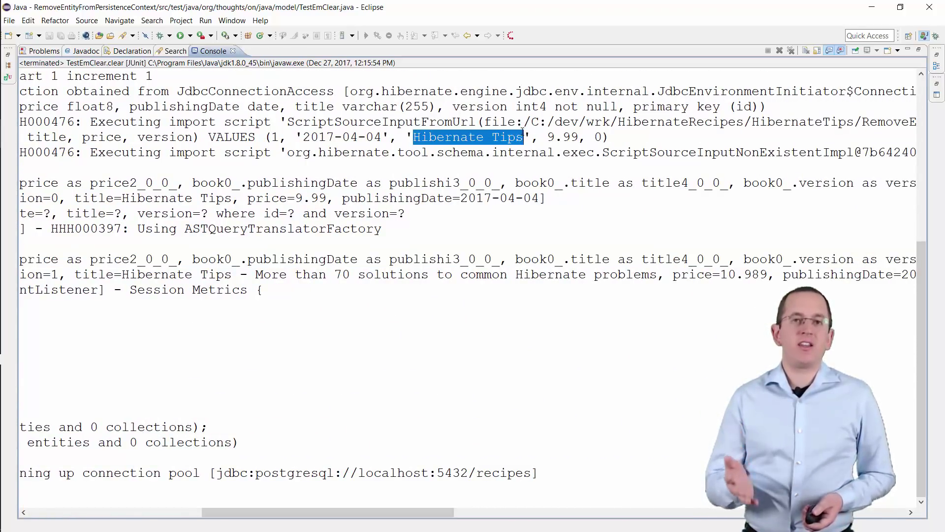
left_click_drag(122, 274, 667, 274)
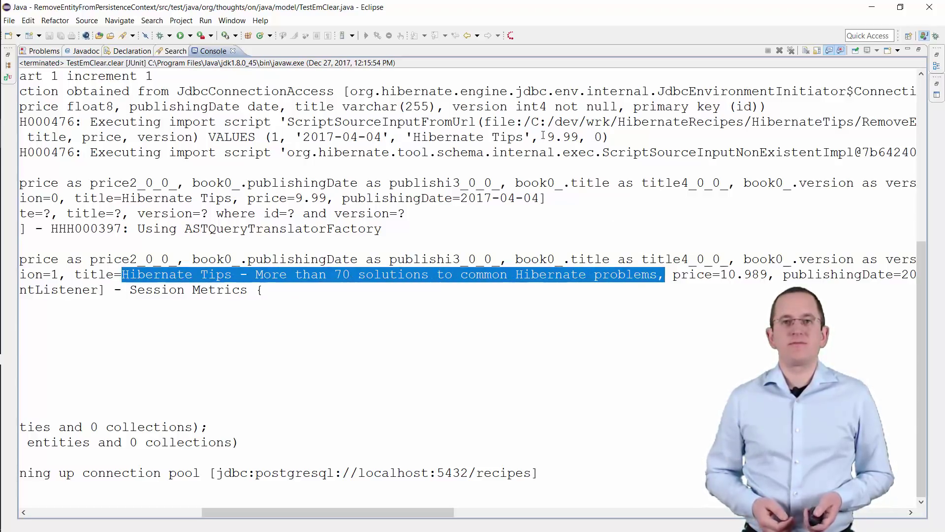
left_click_drag(547, 136, 581, 138)
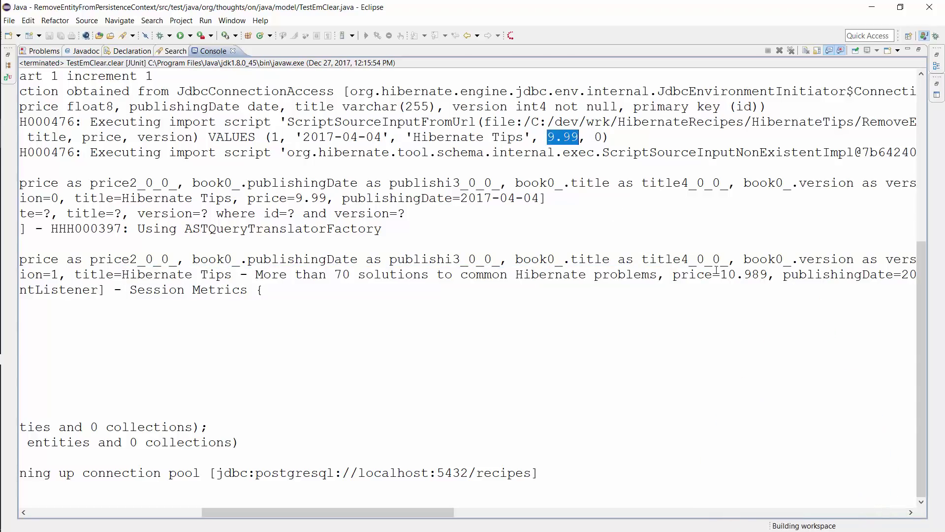